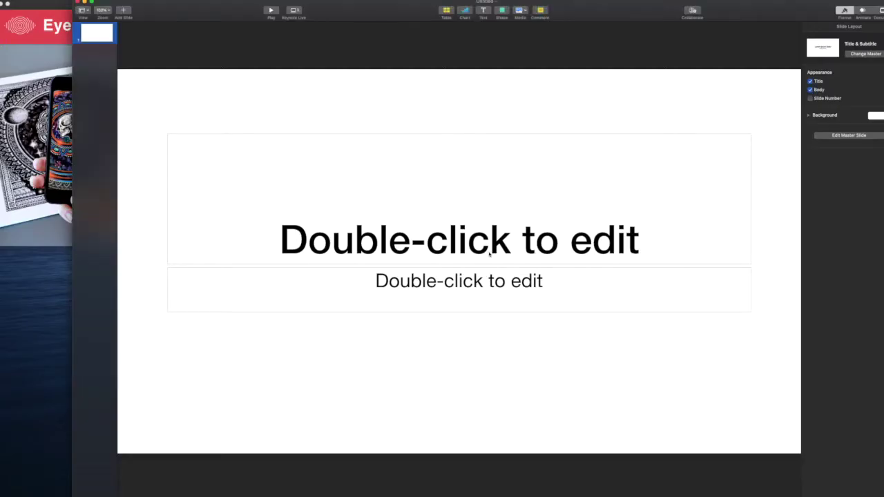
- Select the title placeholder on the new blank Title & Subtitle slide
{"action": "left_click", "coordinate": [489, 254]}
- Delete both the title and subtitle placeholders from the slide
{"action": "key", "text": "Delete"}
{"action": "left_click", "coordinate": [487, 282]}
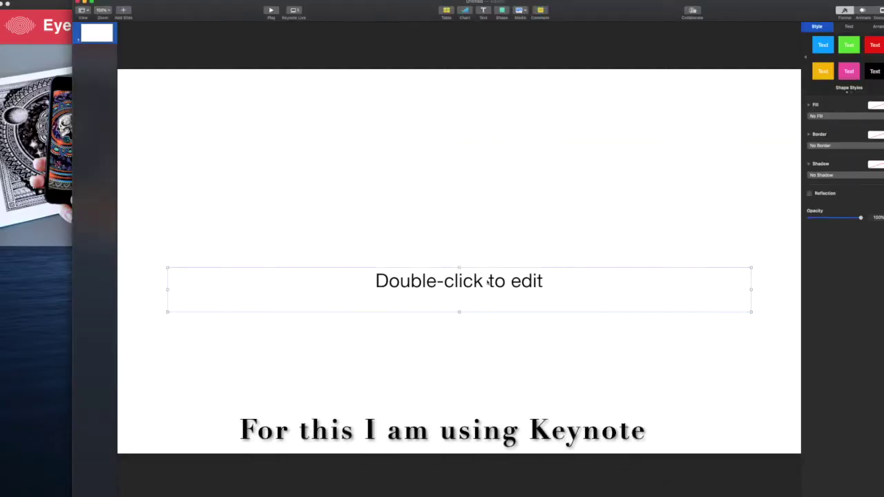
{"action": "key", "text": "Delete"}
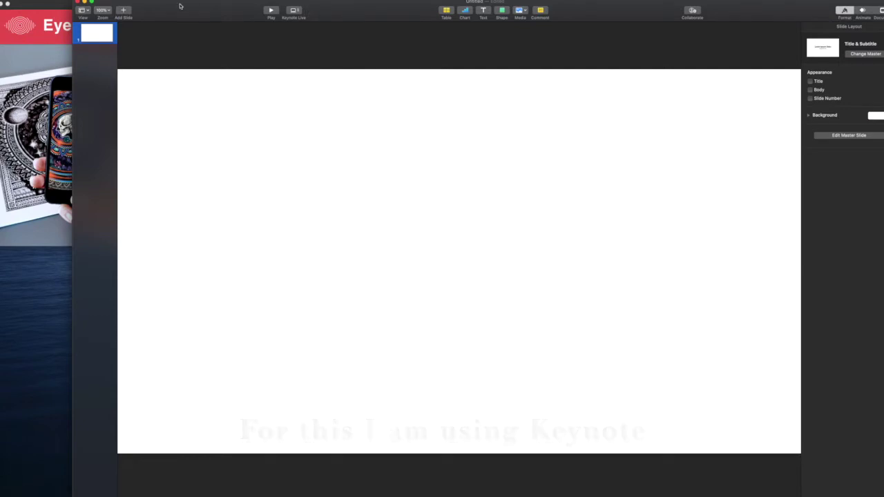
- Insert the ocean drawing IMG_3434.jpg onto the slide
{"action": "left_click", "coordinate": [72, 1]}
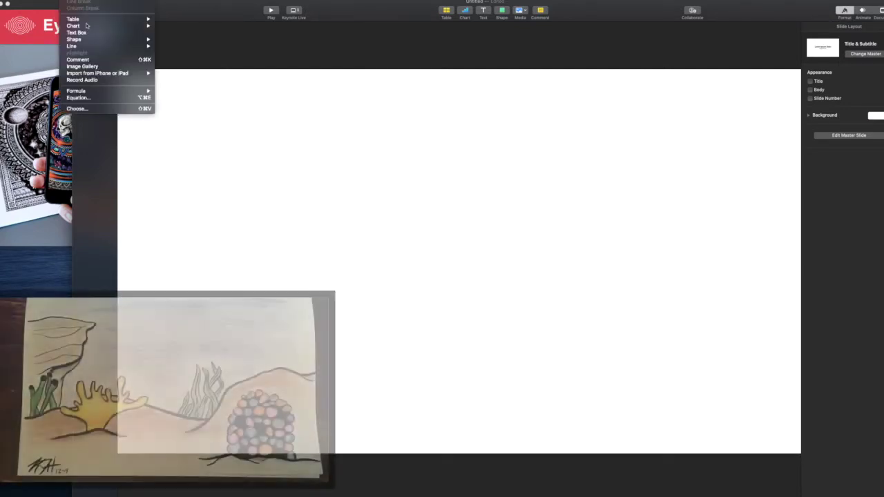
{"action": "left_click", "coordinate": [114, 109]}
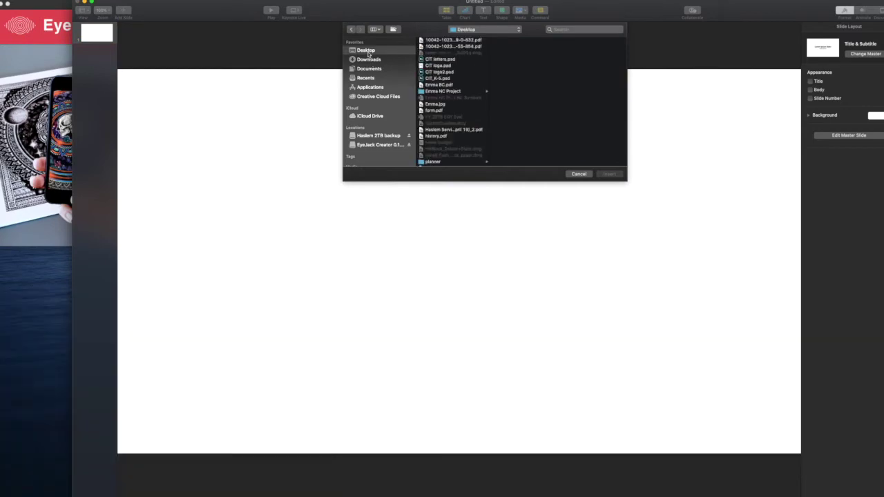
{"action": "left_click", "coordinate": [495, 60]}
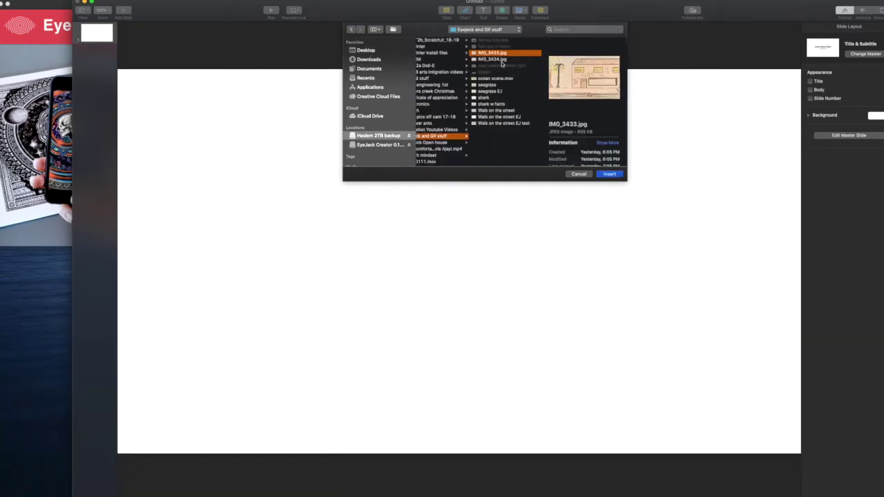
{"action": "left_click", "coordinate": [609, 173]}
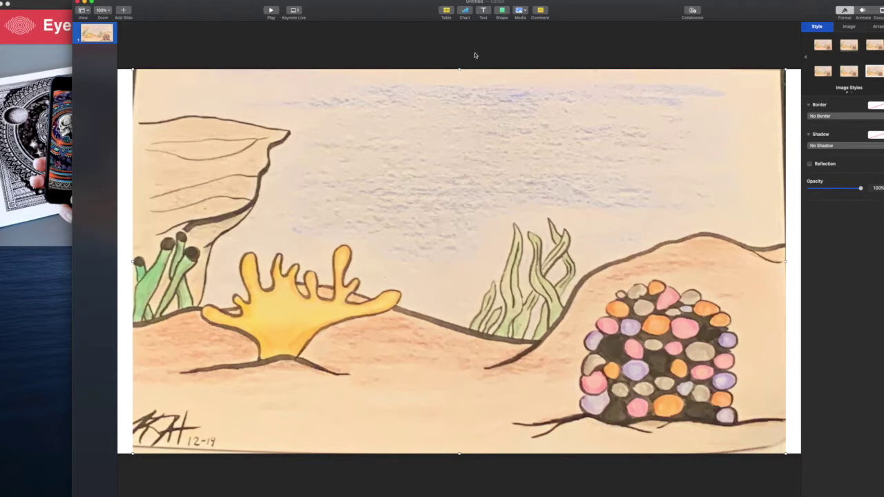
- Set the slide background to No Fill, then add a placeholder text box
{"action": "left_click", "coordinate": [789, 114]}
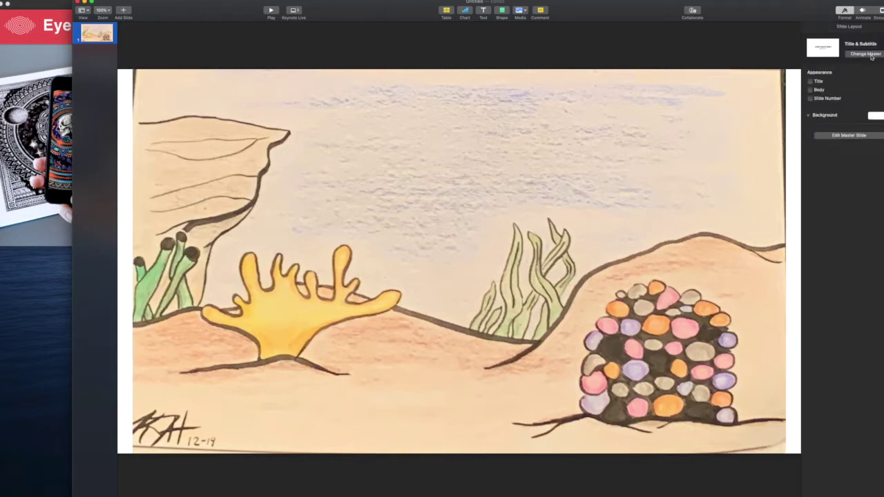
{"action": "left_click", "coordinate": [879, 117]}
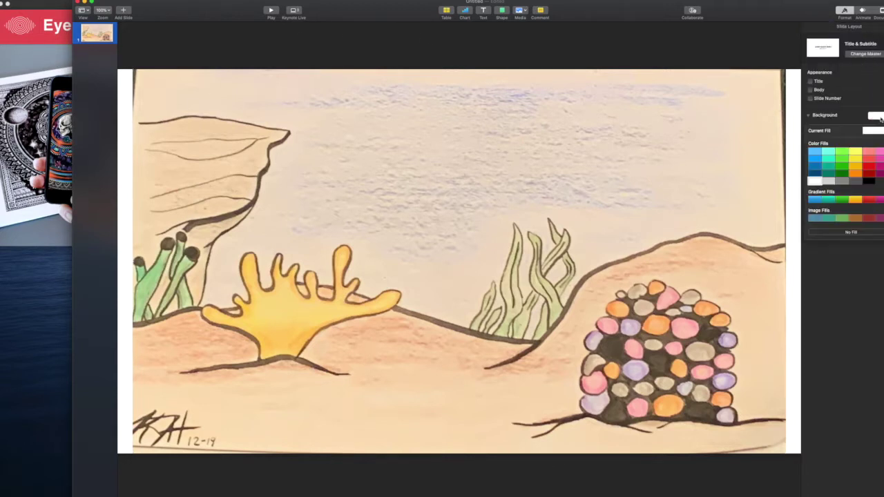
{"action": "left_click", "coordinate": [851, 232]}
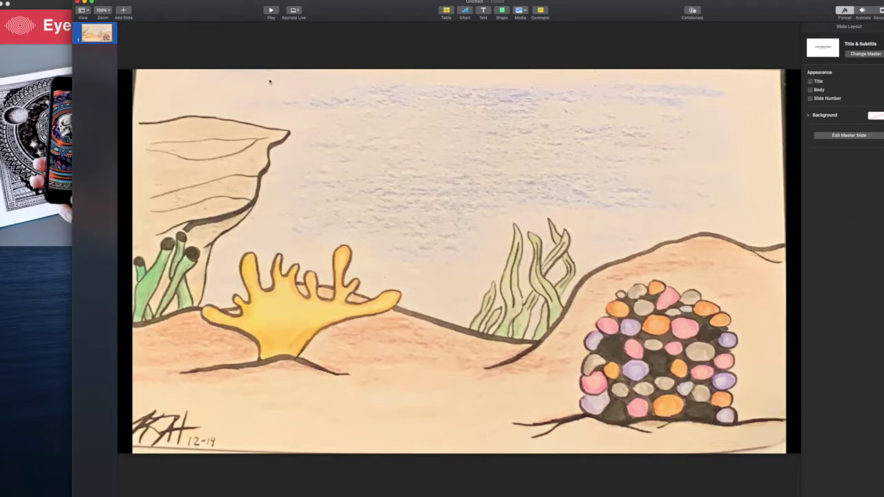
{"action": "left_click", "coordinate": [484, 10]}
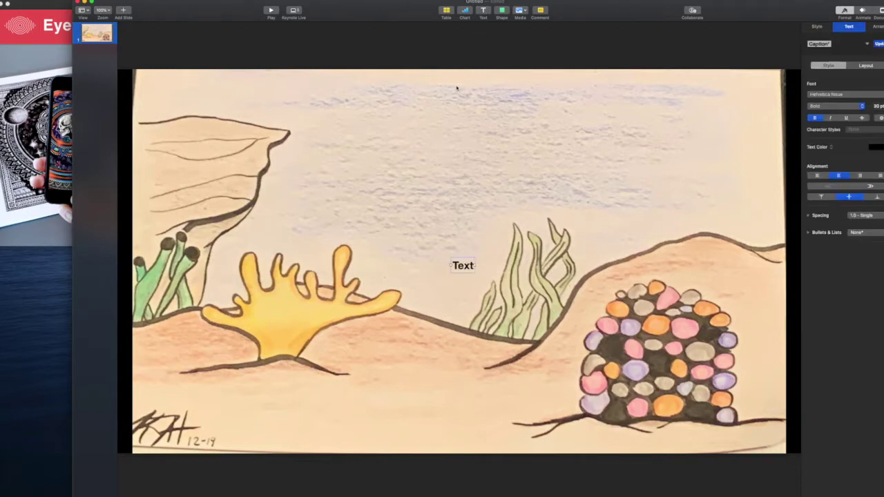
- Type 'Sharks' at 100 pt and move the heading to the upper right
{"action": "double_click", "coordinate": [461, 265]}
{"action": "type", "text": "Sharks"}
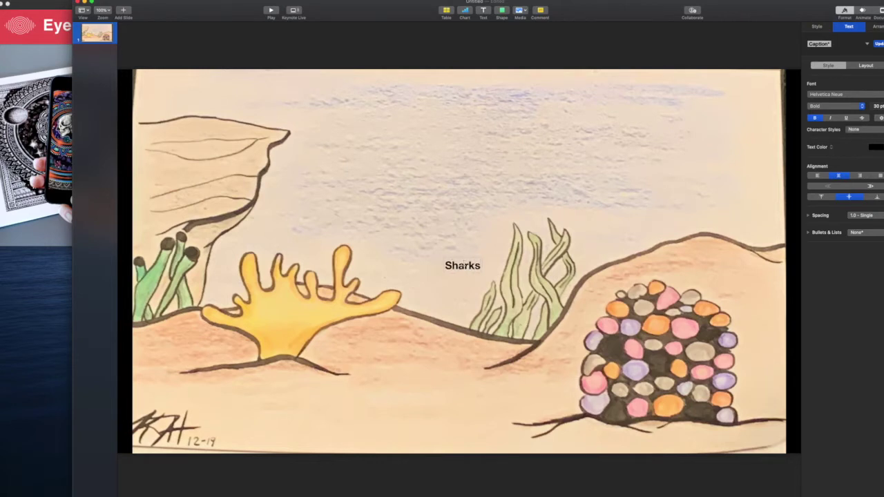
{"action": "left_click", "coordinate": [876, 106]}
{"action": "type", "text": "100"}
{"action": "key", "text": "Return"}
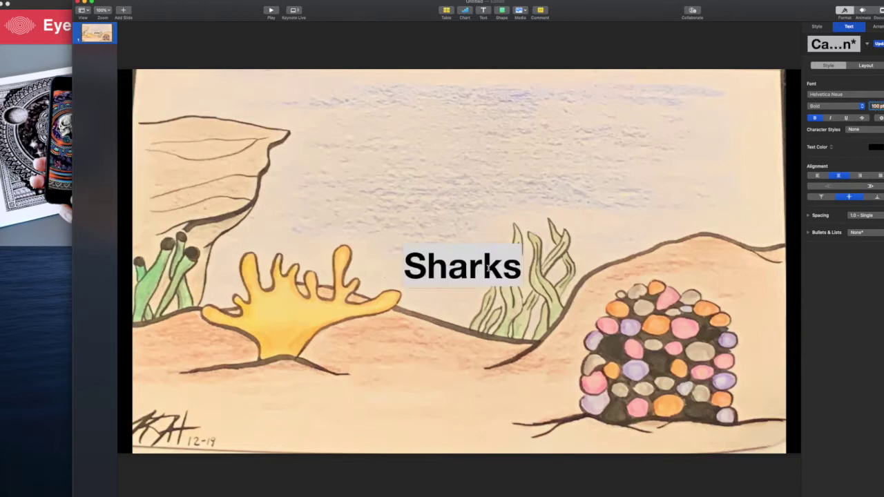
{"action": "key", "text": "Escape"}
{"action": "left_click_drag", "start_coordinate": [493, 268], "coordinate": [643, 96]}
{"action": "left_click", "coordinate": [559, 169]}
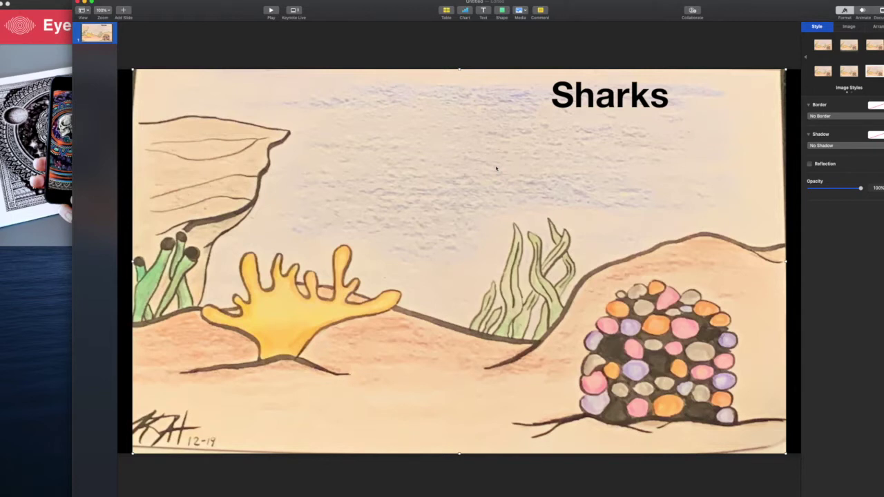
- Insert the shark shape from the Animals shape library
{"action": "left_click", "coordinate": [502, 11]}
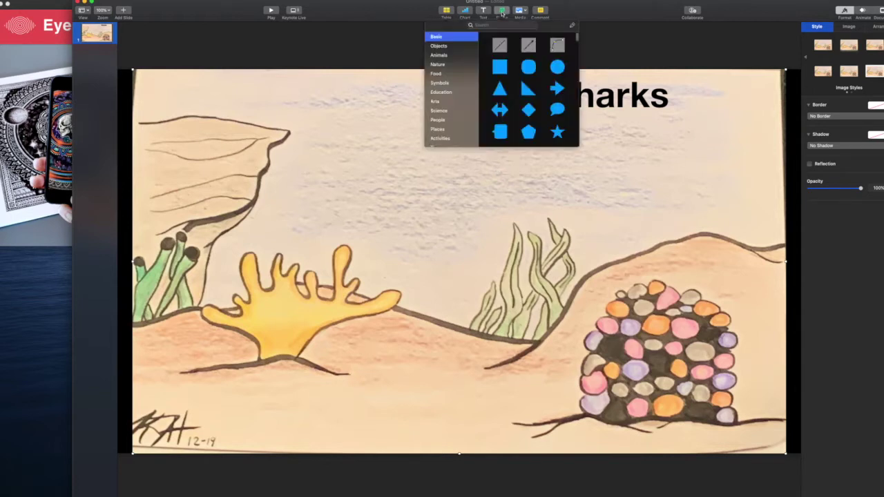
{"action": "left_click", "coordinate": [439, 55]}
{"action": "scroll", "coordinate": [525, 110], "scroll_direction": "down", "scroll_amount": 3}
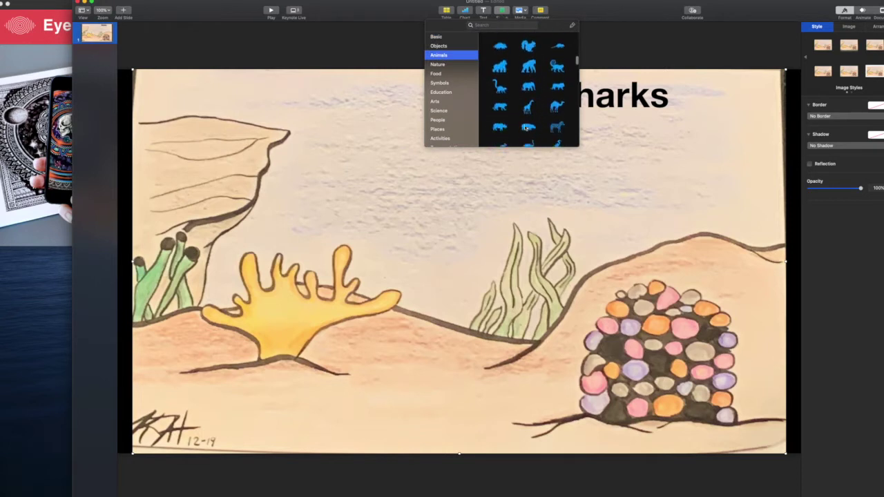
{"action": "scroll", "coordinate": [524, 128], "scroll_direction": "down", "scroll_amount": 2}
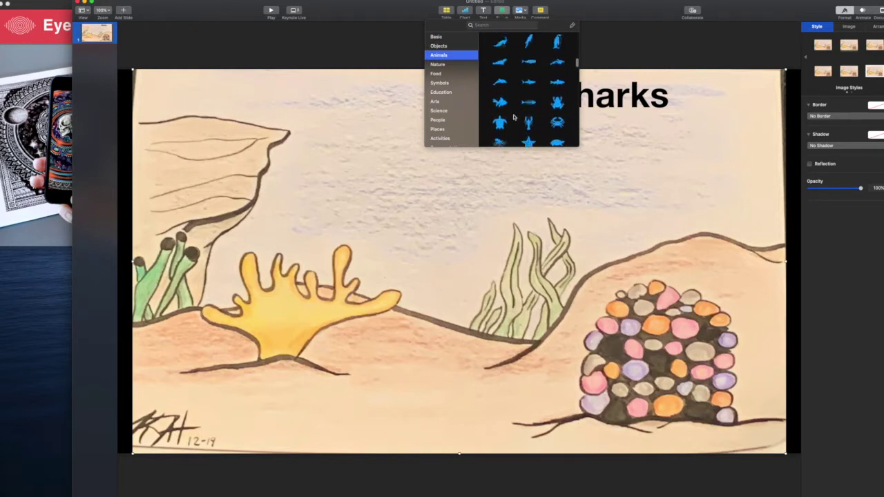
{"action": "left_click", "coordinate": [533, 86]}
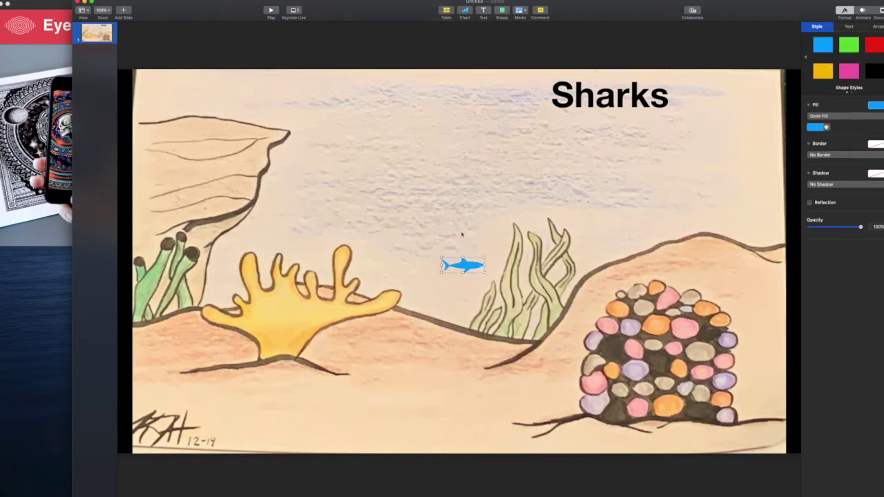
- Move the shark to the top left above the rock and fill it black
{"action": "left_click_drag", "start_coordinate": [473, 266], "coordinate": [225, 99]}
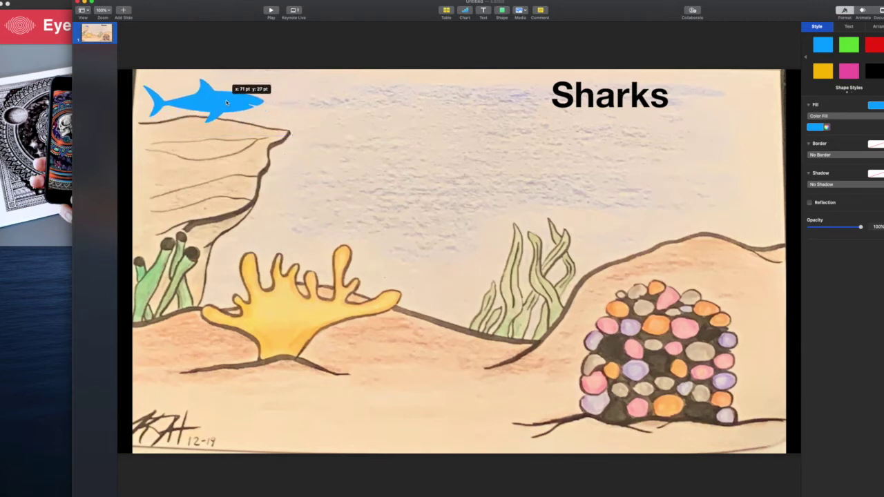
{"action": "left_click", "coordinate": [881, 107]}
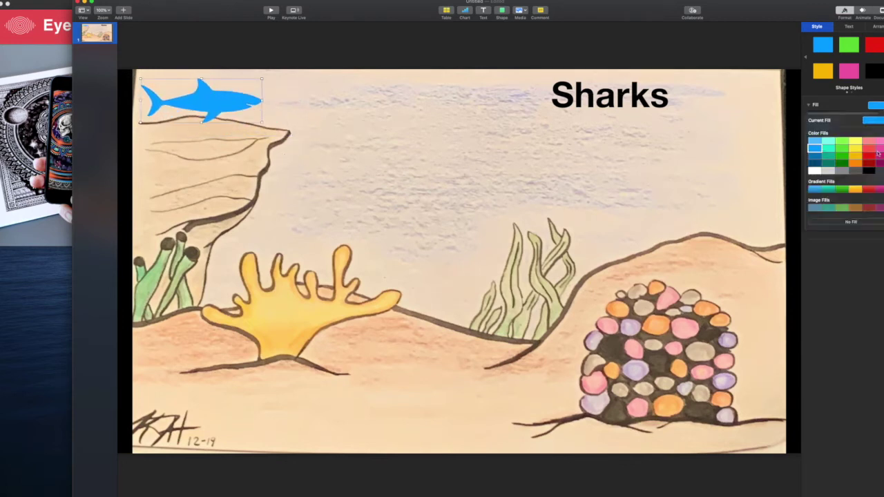
{"action": "left_click", "coordinate": [868, 171]}
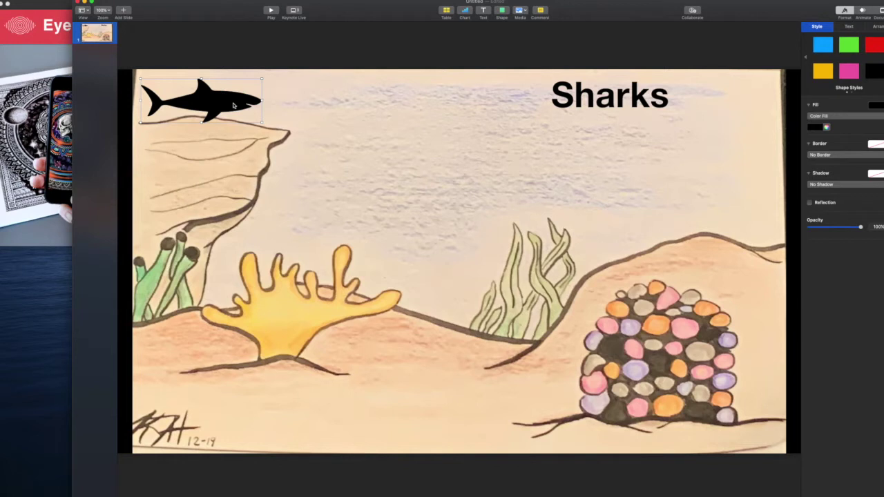
{"action": "left_click", "coordinate": [862, 10]}
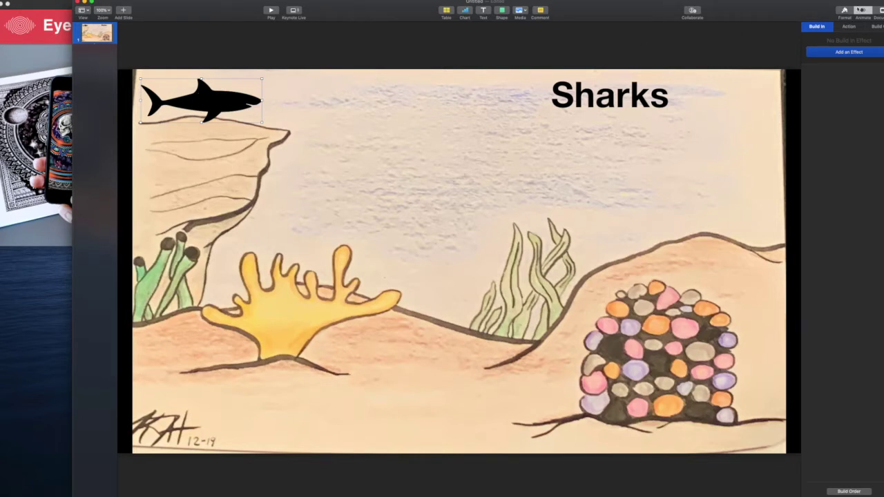
- Park the shark off the left edge, then duplicate slides, shifting the shark right each time
{"action": "left_click", "coordinate": [847, 11]}
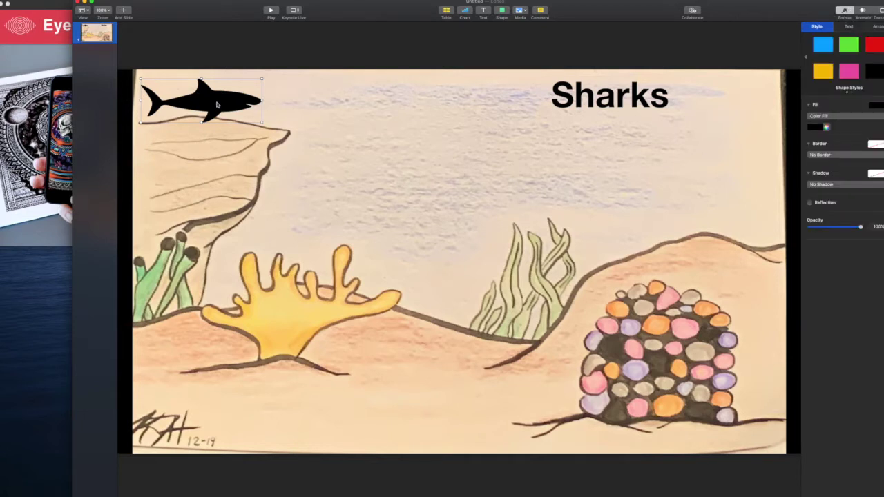
{"action": "left_click_drag", "start_coordinate": [217, 104], "coordinate": [104, 104]}
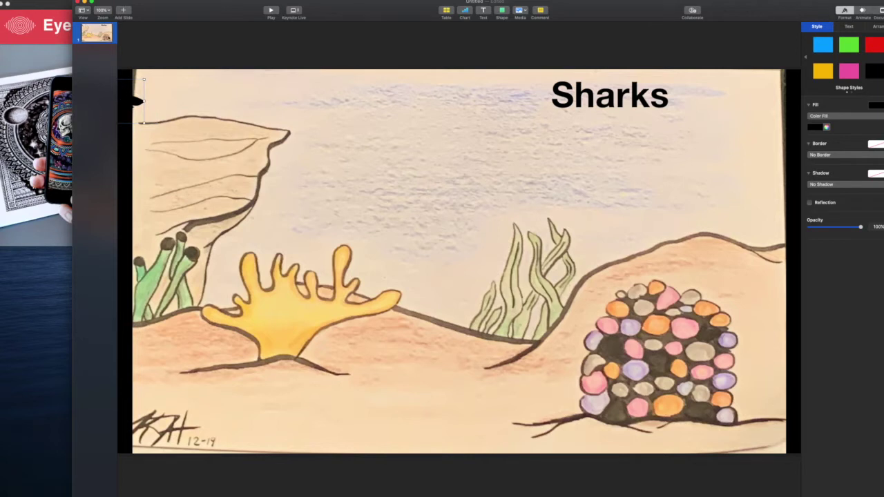
{"action": "right_click", "coordinate": [105, 35]}
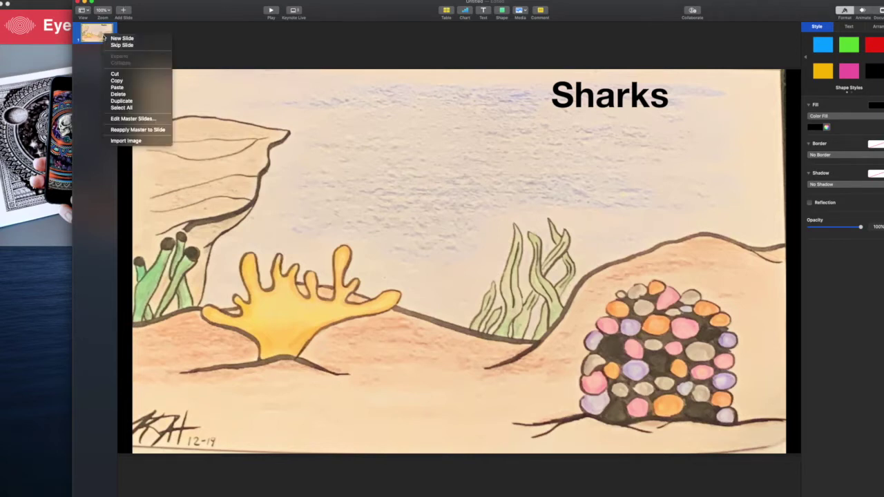
{"action": "left_click", "coordinate": [132, 101]}
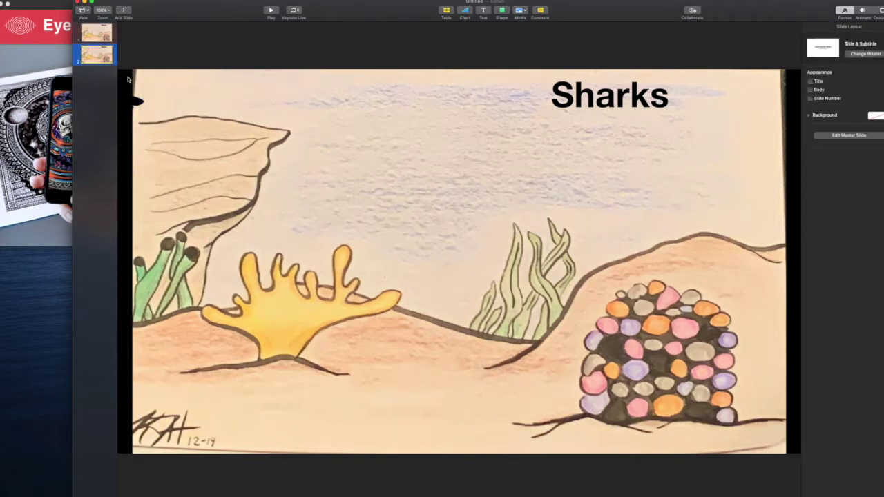
{"action": "left_click_drag", "start_coordinate": [131, 101], "coordinate": [413, 175]}
{"action": "right_click", "coordinate": [97, 76]}
{"action": "left_click", "coordinate": [107, 146]}
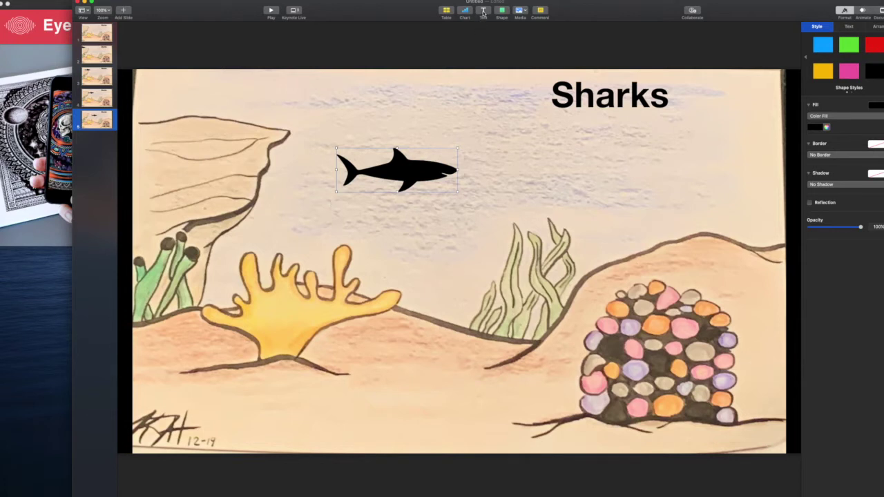
- Add a yellow 'Sharks eat other animals' fact box on the right side
{"action": "left_click", "coordinate": [484, 12]}
{"action": "type", "text": "Sharks eat other animals"}
{"action": "key", "text": "Escape"}
{"action": "left_click", "coordinate": [822, 71]}
{"action": "left_click_drag", "start_coordinate": [461, 266], "coordinate": [639, 169]}
{"action": "left_click", "coordinate": [97, 121]}
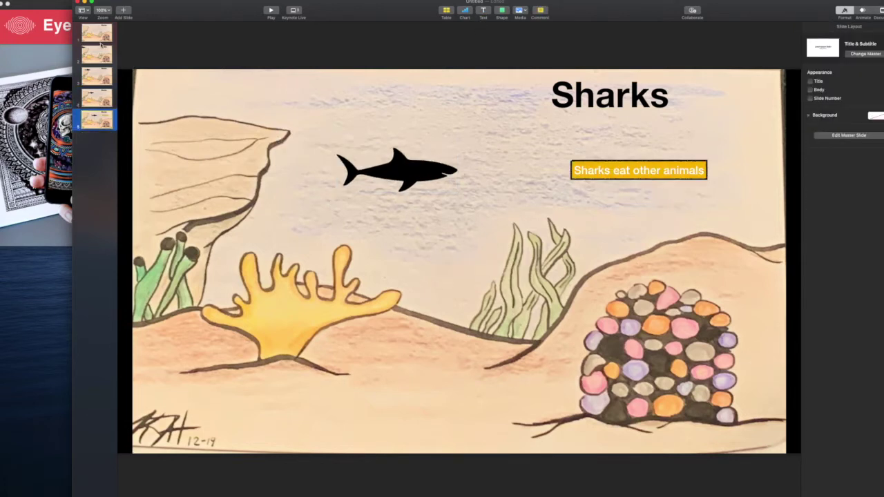
- Review slides 1–5, then duplicate slide 5 twice, moving the shark further right
{"action": "left_click", "coordinate": [105, 34]}
{"action": "left_click", "coordinate": [105, 55]}
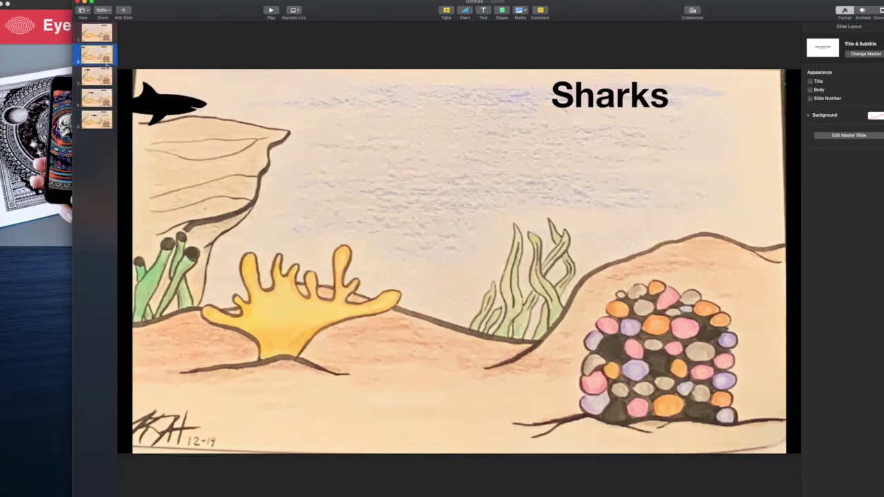
{"action": "left_click", "coordinate": [107, 76]}
{"action": "left_click", "coordinate": [106, 101]}
{"action": "left_click", "coordinate": [104, 121]}
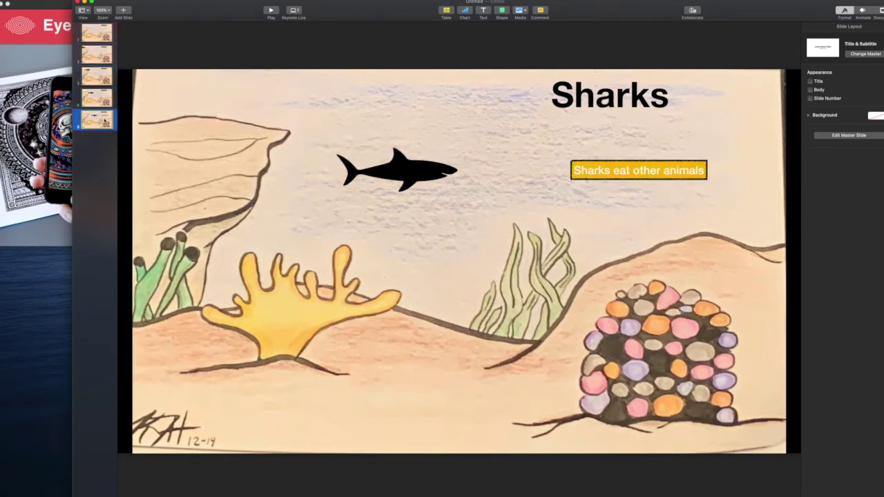
{"action": "key", "text": "super+d"}
{"action": "left_click_drag", "start_coordinate": [398, 169], "coordinate": [469, 226]}
{"action": "key", "text": "super+d"}
{"action": "key", "text": "super+d"}
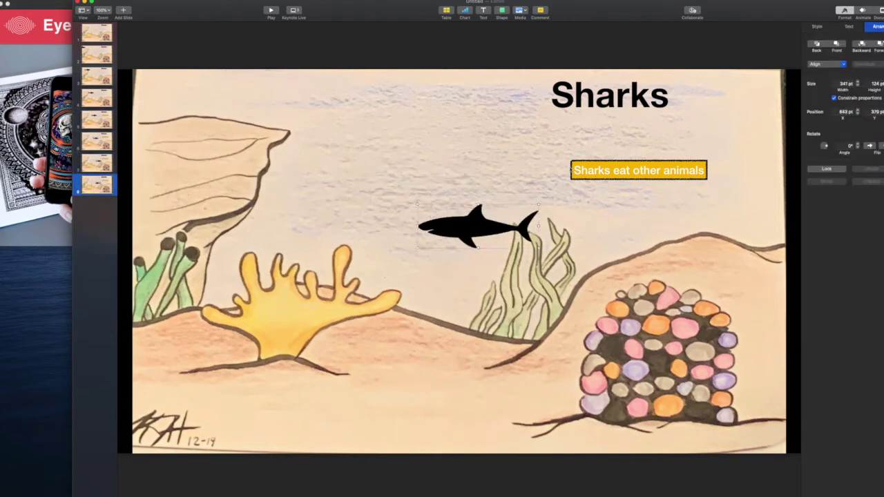
- Add a red 'Sharks live in the ocean' fact box near the slide bottom
{"action": "left_click", "coordinate": [484, 9]}
{"action": "type", "text": "Sharks live in the ocean"}
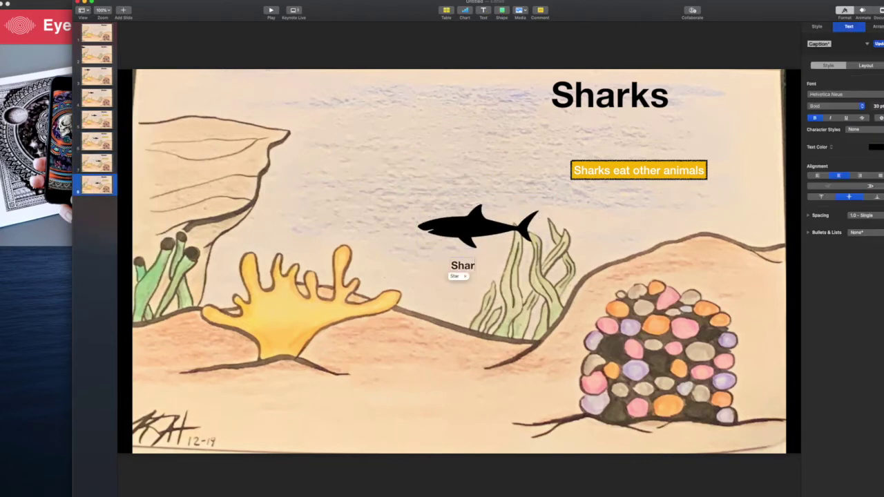
{"action": "left_click", "coordinate": [874, 45]}
{"action": "left_click_drag", "start_coordinate": [463, 265], "coordinate": [409, 366]}
- Duplicate the slide repeatedly, moving the shark left onto the coral, for 13 slides
{"action": "key", "text": "super+d"}
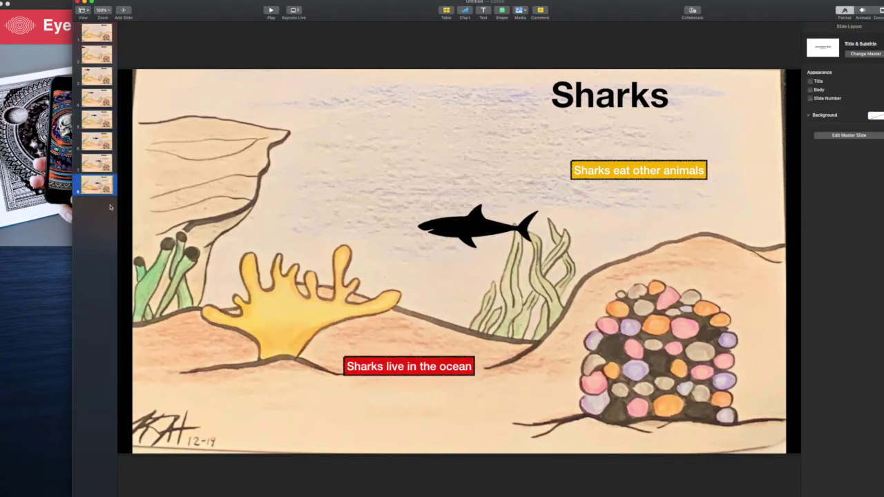
{"action": "left_click_drag", "start_coordinate": [476, 224], "coordinate": [151, 338]}
{"action": "key", "text": "super+d"}
{"action": "right_click", "coordinate": [99, 235]}
{"action": "left_click", "coordinate": [116, 297]}
{"action": "right_click", "coordinate": [97, 250]}
{"action": "left_click", "coordinate": [116, 313]}
{"action": "right_click", "coordinate": [97, 272]}
{"action": "left_click", "coordinate": [116, 334]}
- Step through the slides from slide 1 to check the shark's motion
{"action": "left_click", "coordinate": [93, 35]}
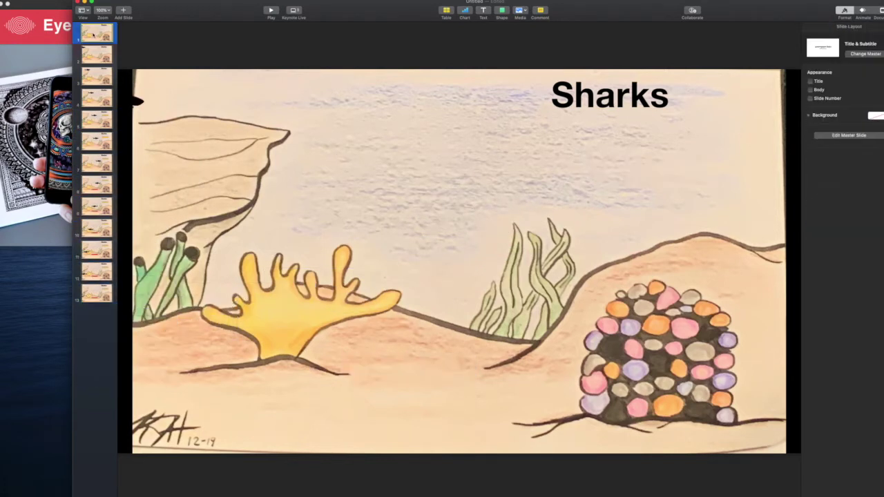
{"action": "key", "text": "Down"}
{"action": "key", "text": "Down"}
{"action": "key", "text": "Down"}
{"action": "key", "text": "Down"}
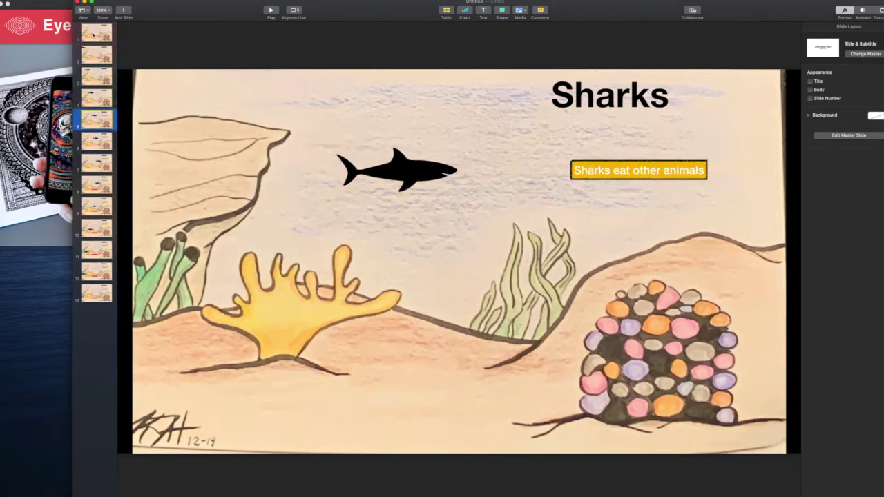
{"action": "key", "text": "Down"}
{"action": "key", "text": "Down"}
{"action": "key", "text": "Down"}
{"action": "key", "text": "Down"}
{"action": "key", "text": "Down"}
{"action": "key", "text": "Down"}
{"action": "key", "text": "Down"}
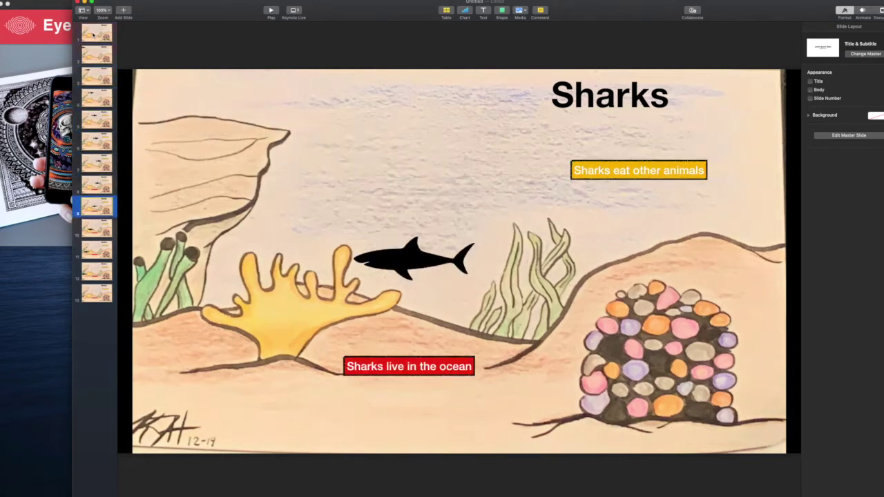
{"action": "key", "text": "Down"}
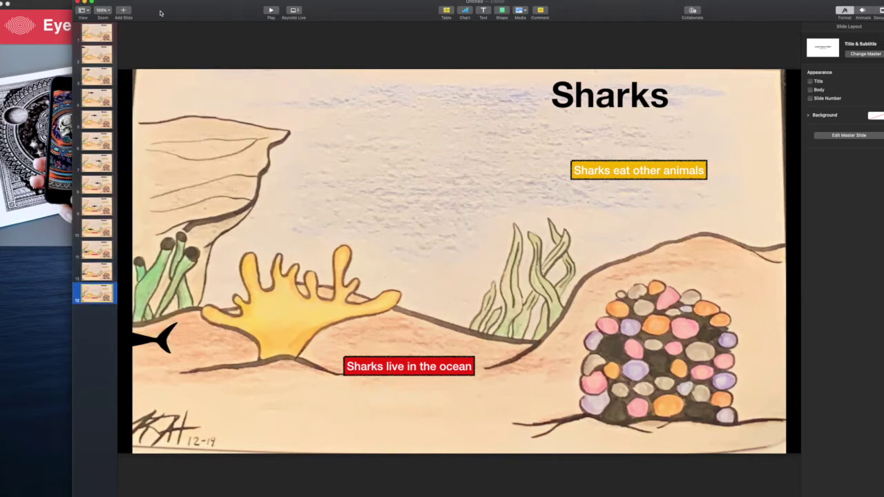
{"action": "left_click", "coordinate": [52, 1]}
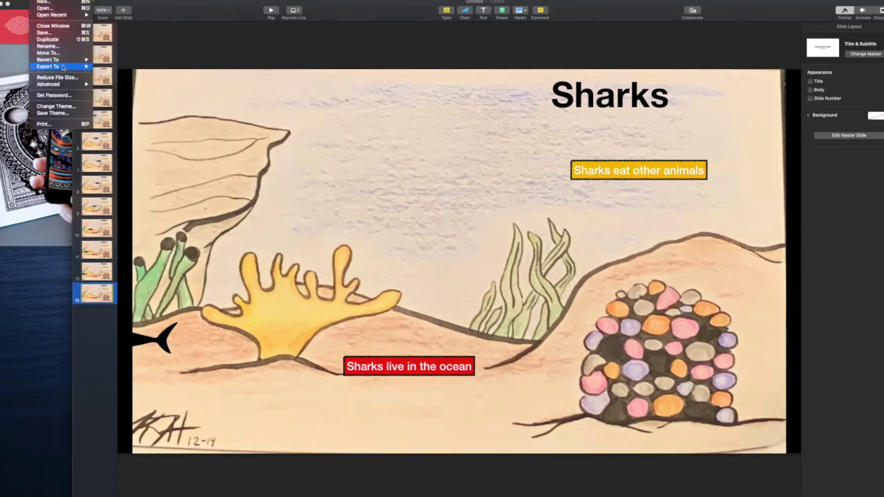
{"action": "mouse_move", "coordinate": [64, 66]}
{"action": "left_click", "coordinate": [119, 87]}
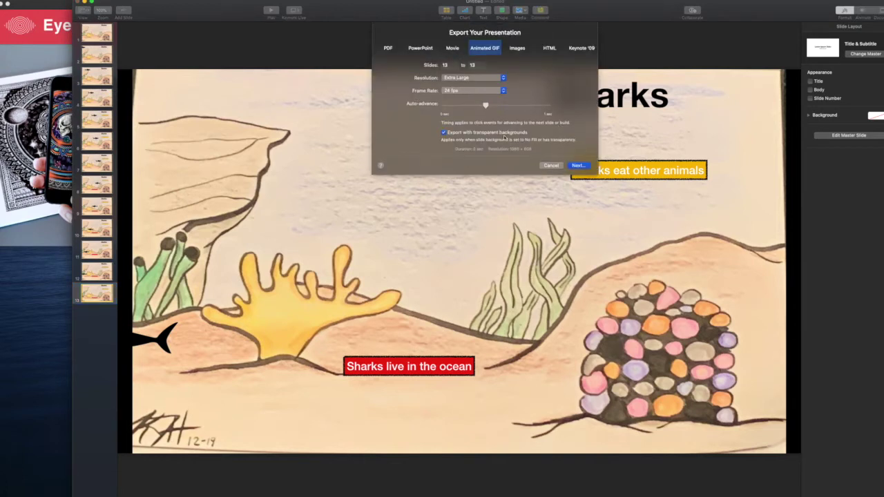
{"action": "left_click", "coordinate": [446, 65]}
{"action": "left_click", "coordinate": [558, 167]}
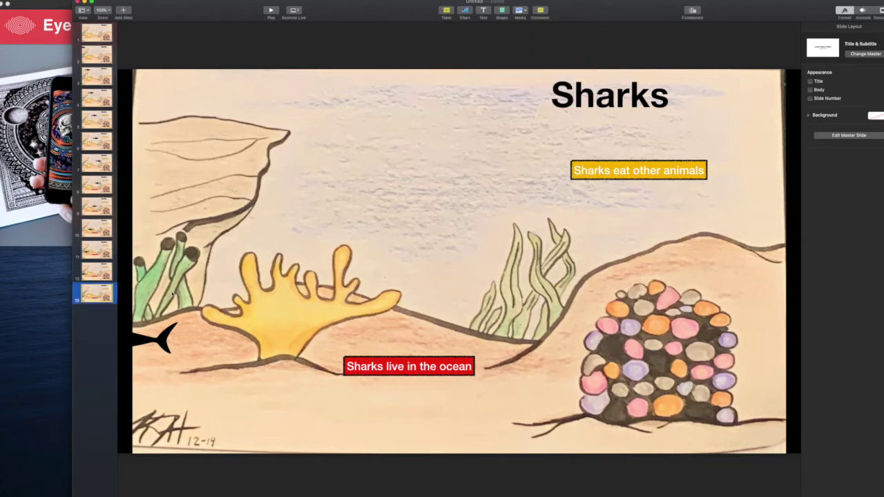
- Delete the ocean drawing from slide 13 and the other slides, back to slide 1
{"action": "left_click", "coordinate": [345, 260]}
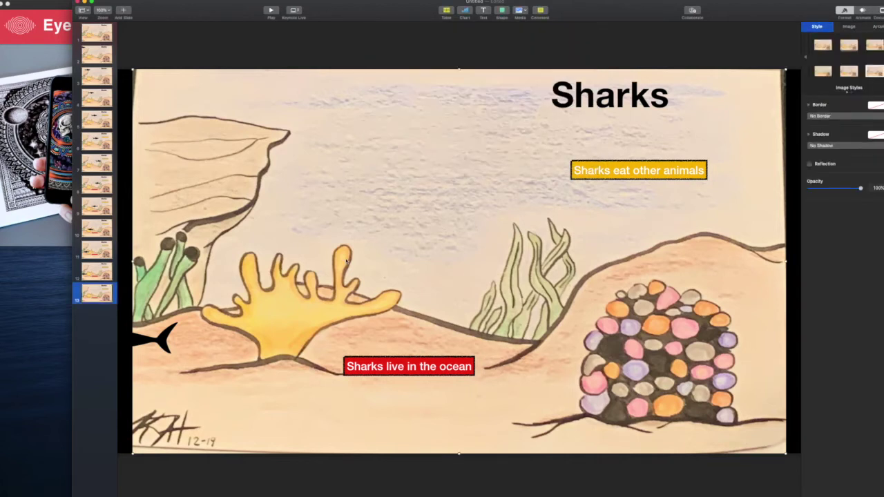
{"action": "key", "text": "Delete"}
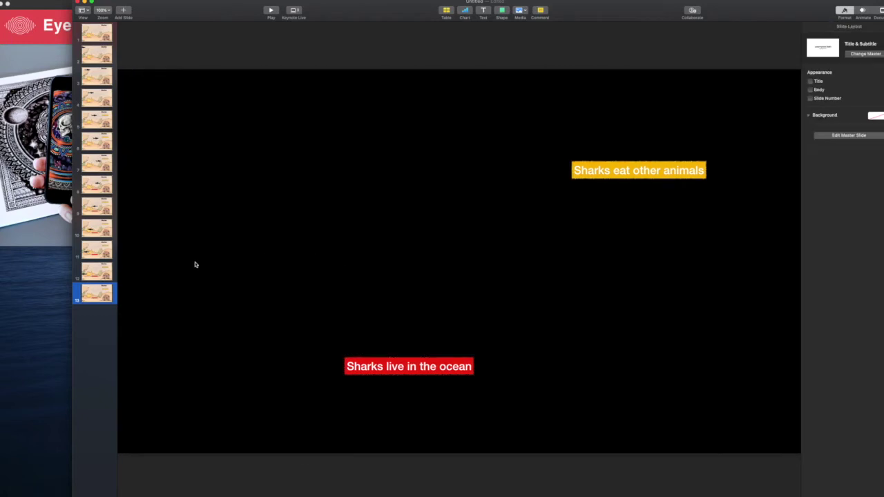
{"action": "left_click", "coordinate": [96, 271]}
{"action": "left_click", "coordinate": [97, 33]}
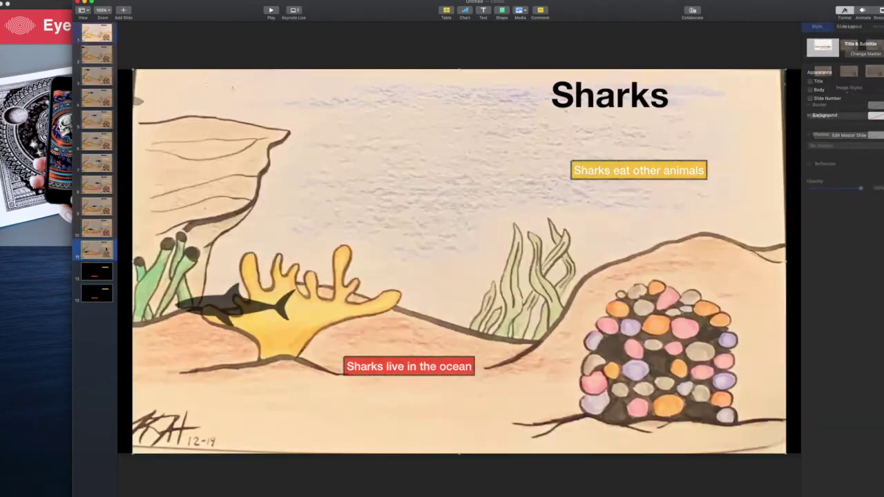
{"action": "key", "text": "Delete"}
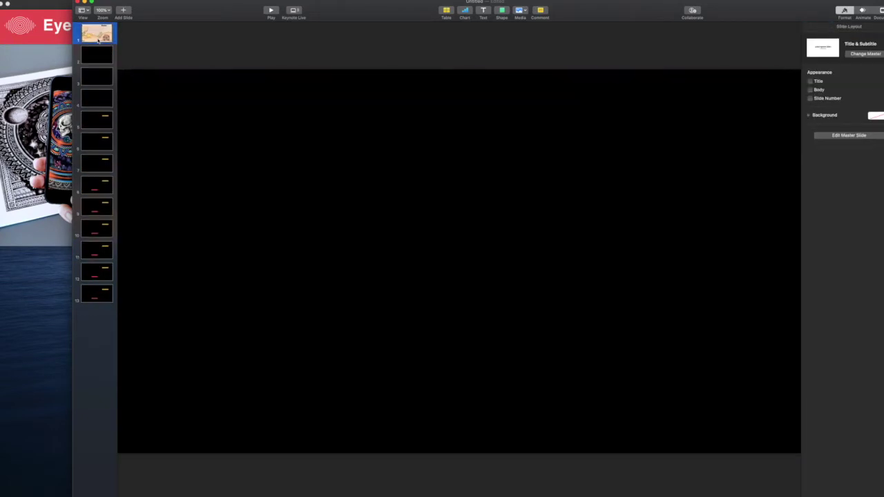
- Set up an Animated GIF export of slides 1 to 13 with 4-second auto-advance
{"action": "left_click", "coordinate": [41, 0]}
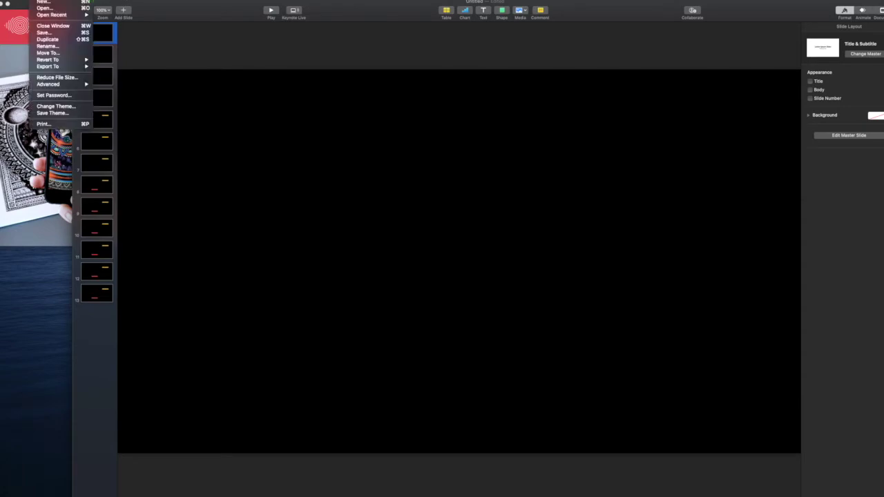
{"action": "mouse_move", "coordinate": [51, 66]}
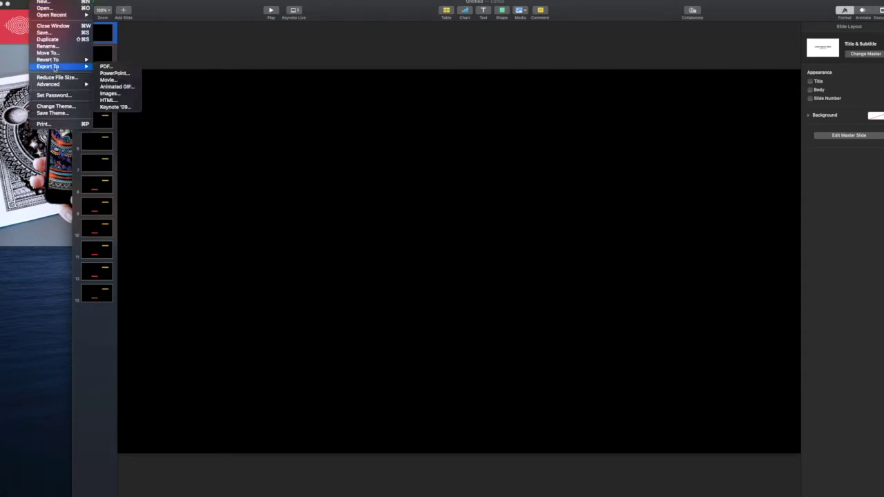
{"action": "left_click", "coordinate": [118, 87]}
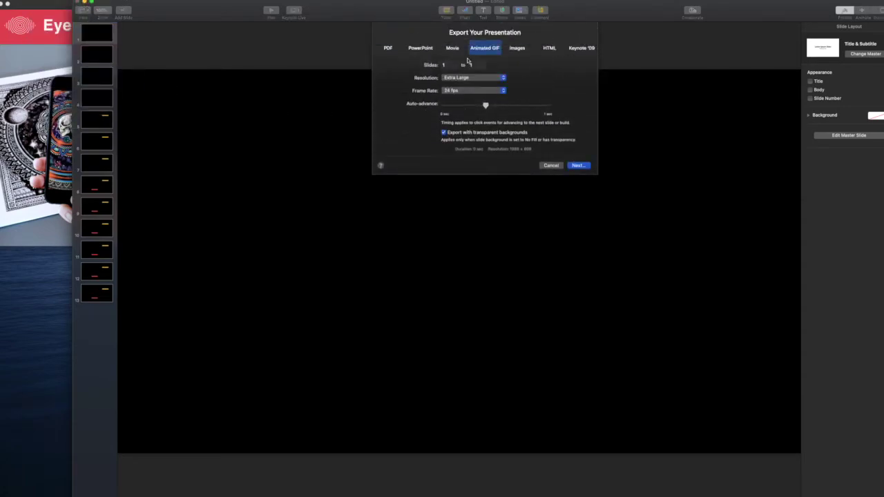
{"action": "double_click", "coordinate": [484, 65]}
{"action": "type", "text": "13"}
{"action": "mouse_move", "coordinate": [486, 106]}
{"action": "left_mouse_down"}
{"action": "mouse_move", "coordinate": [476, 107]}
{"action": "mouse_move", "coordinate": [509, 107]}
{"action": "mouse_move", "coordinate": [486, 107]}
{"action": "left_mouse_up"}
- Name the GIF 'shark trans' in the Eyejack and Gif stuff folder and export it
{"action": "left_click", "coordinate": [578, 166]}
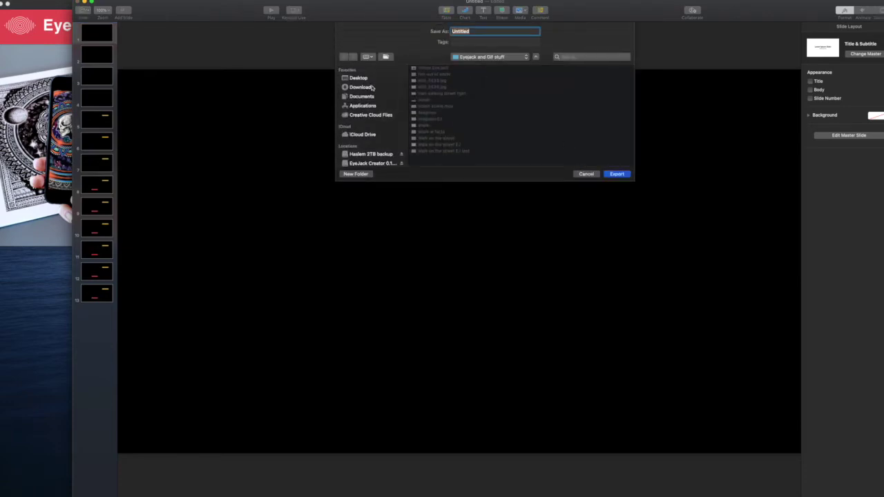
{"action": "type", "text": "shark trans"}
{"action": "left_click", "coordinate": [621, 175]}
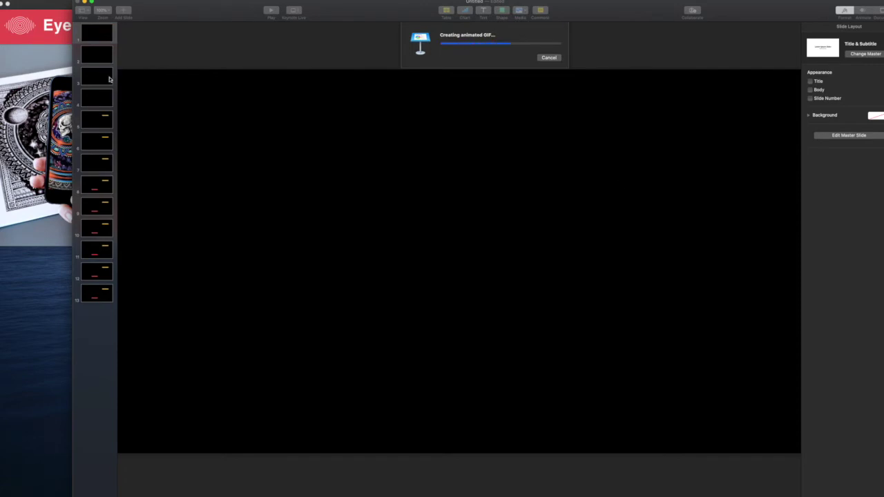
{"action": "left_click", "coordinate": [57, 40]}
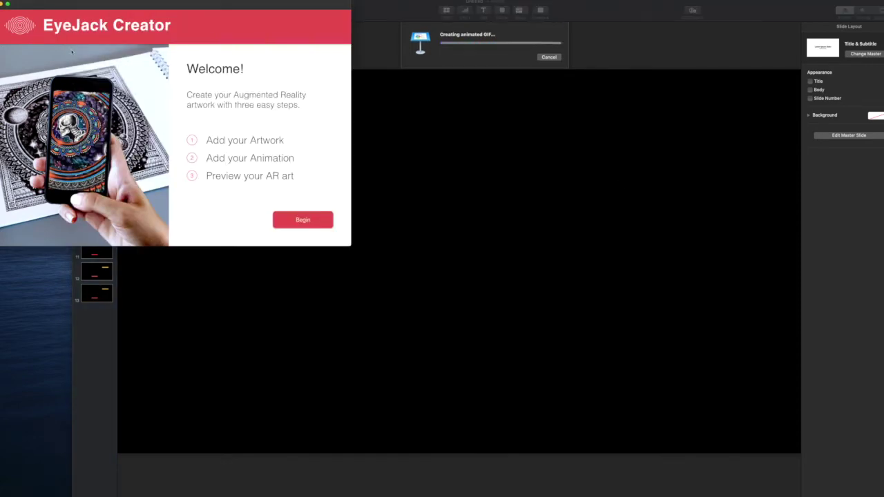
- Begin a new AR artwork in EyeJack Creator and bring up a single Finder window
{"action": "left_click", "coordinate": [302, 220]}
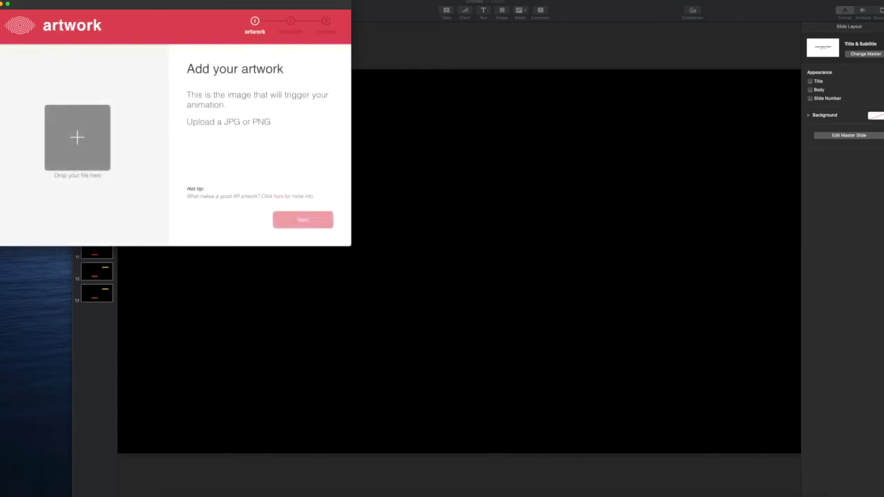
{"action": "left_click", "coordinate": [66, 483]}
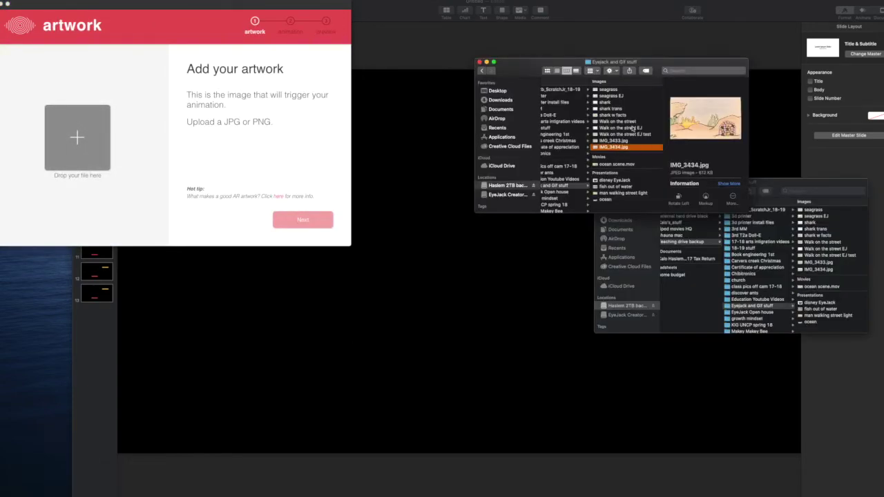
{"action": "left_click", "coordinate": [791, 183]}
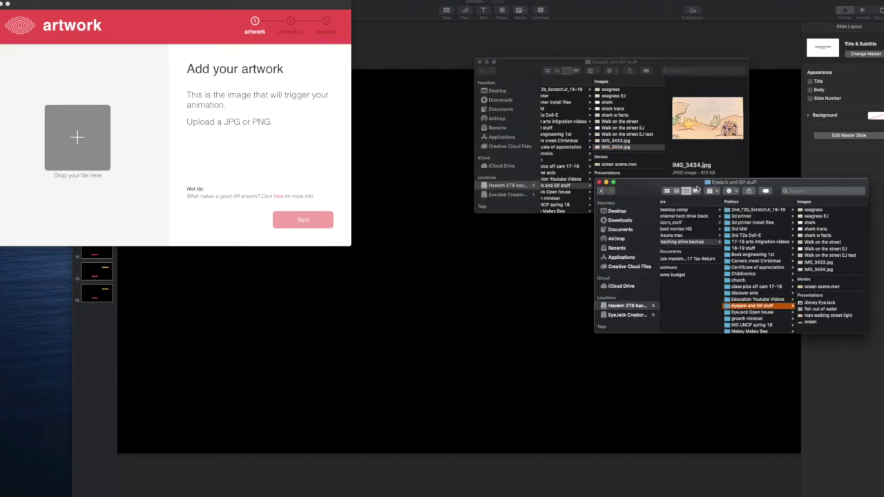
{"action": "left_click", "coordinate": [599, 183]}
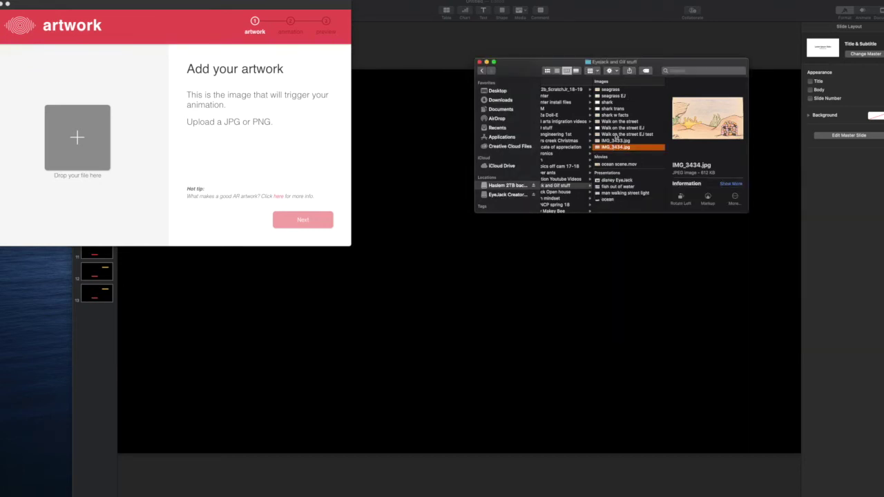
- Drop IMG_3434.jpg in as the trigger artwork and continue to the animation step
{"action": "left_click_drag", "start_coordinate": [613, 148], "coordinate": [72, 150]}
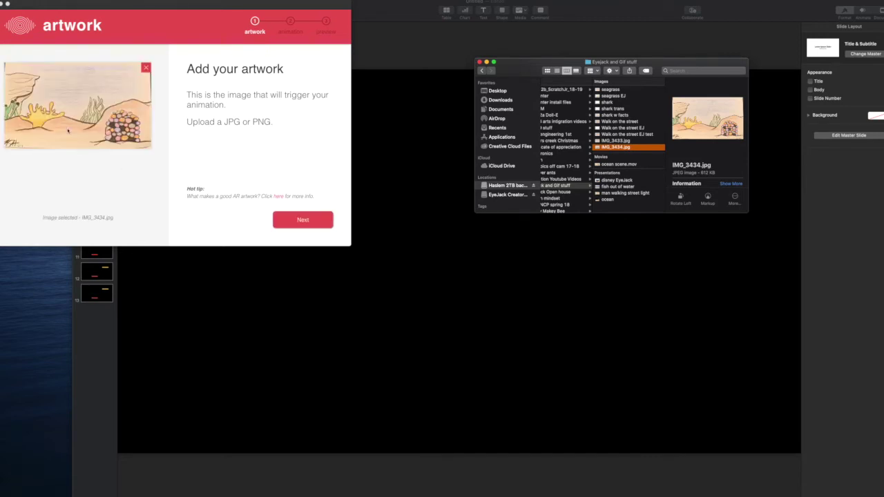
{"action": "left_click", "coordinate": [302, 219]}
{"action": "left_click", "coordinate": [301, 219]}
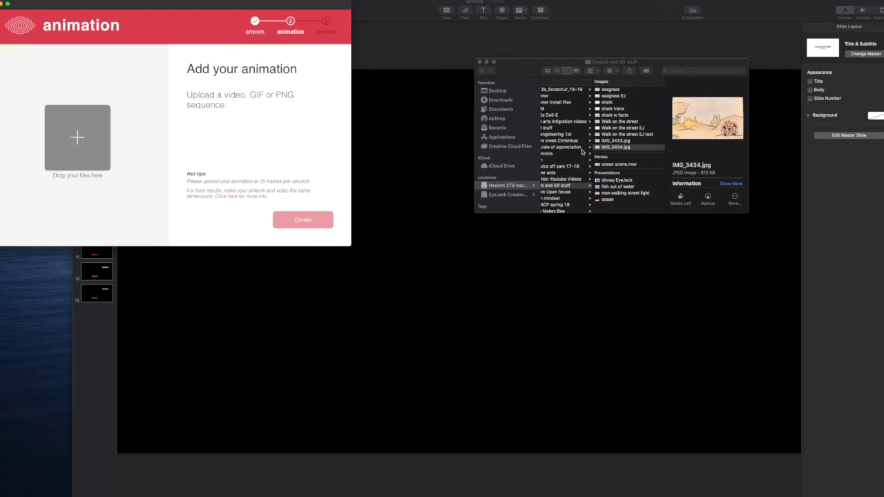
- Attach shark trans.gif from Finder as the animation, then choose Create
{"action": "left_click", "coordinate": [614, 112]}
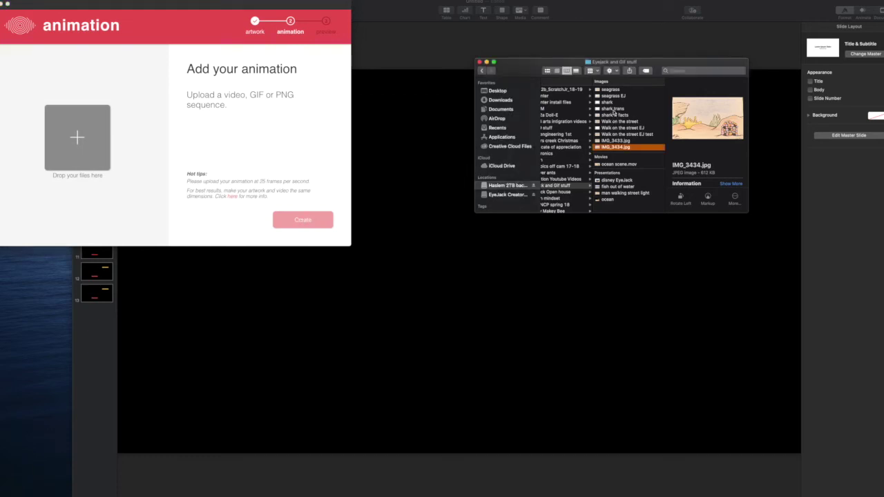
{"action": "left_click", "coordinate": [613, 109]}
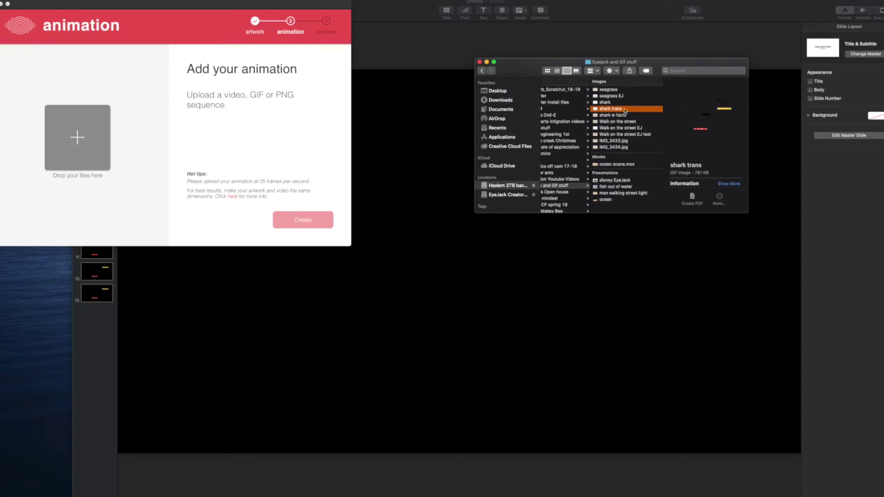
{"action": "left_click_drag", "start_coordinate": [603, 111], "coordinate": [65, 142]}
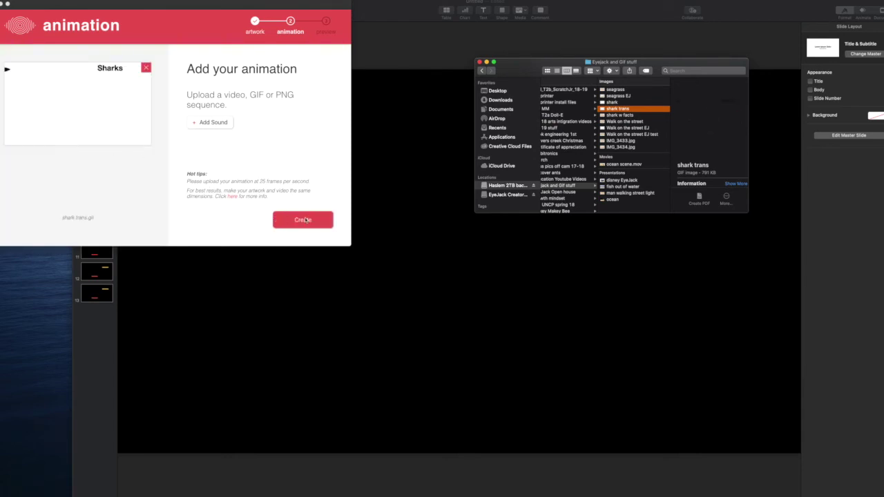
{"action": "left_click", "coordinate": [304, 219]}
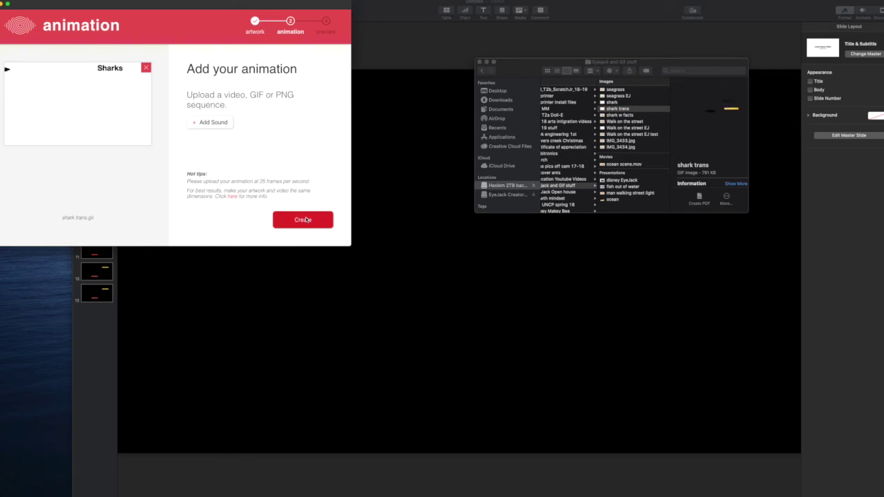
- Add the shark artwork so EyeJack processes its animation sequence
{"action": "left_click", "coordinate": [302, 219]}
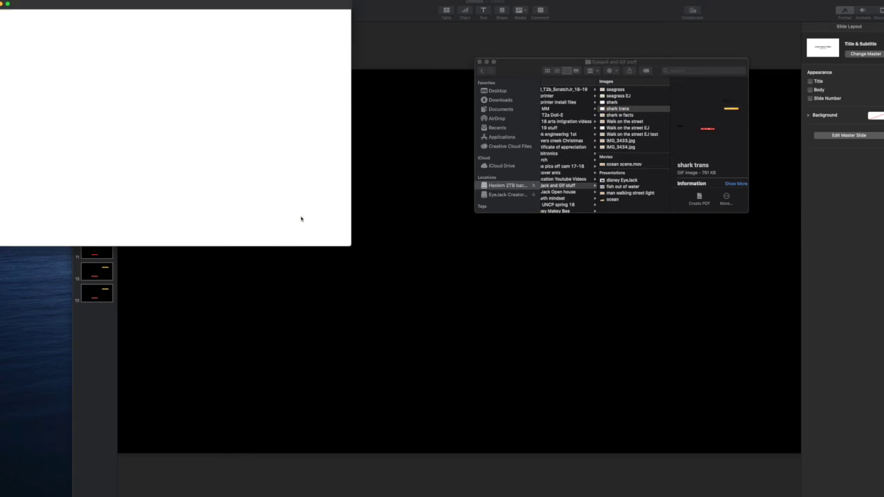